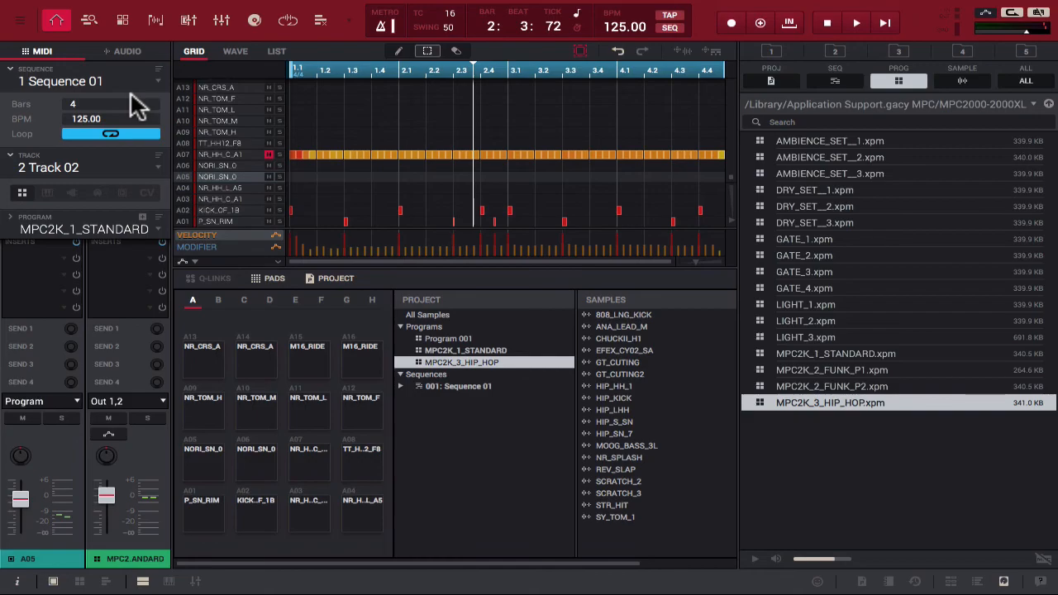
- Play back the drum sequence and stop it near the end of bar 4
key("space")
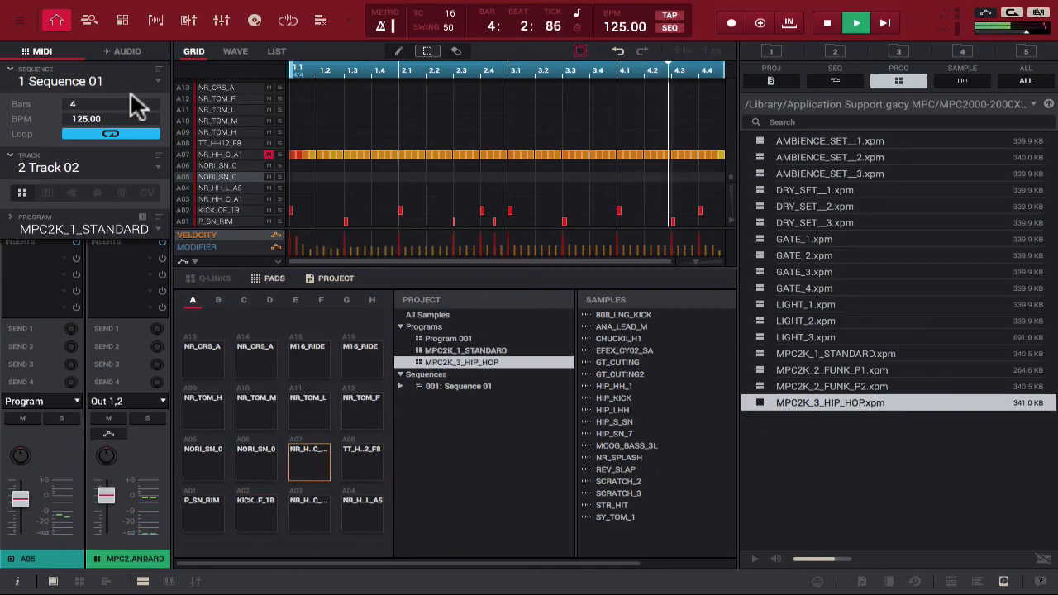
key("space")
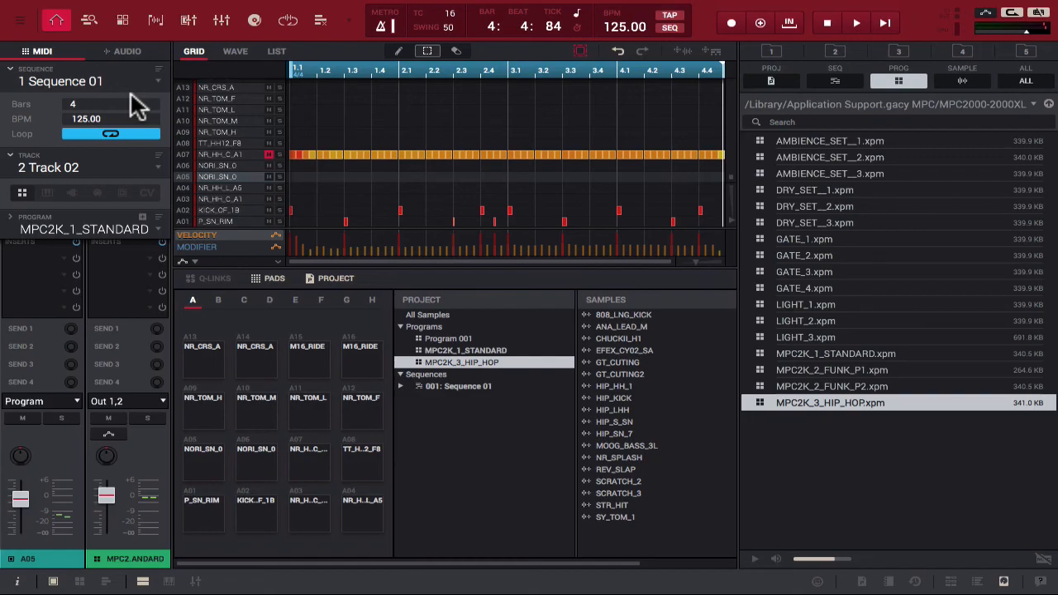
- Switch to unused track 3, hide the file browser, and set the track type to plugin
left_click(158, 166)
left_click(91, 213)
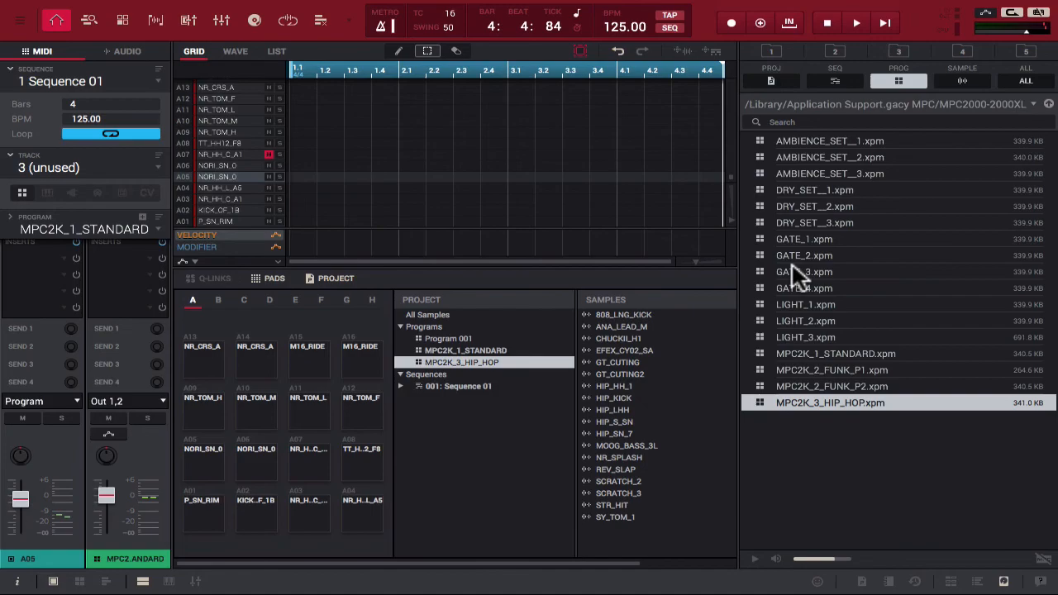
left_click(1010, 581)
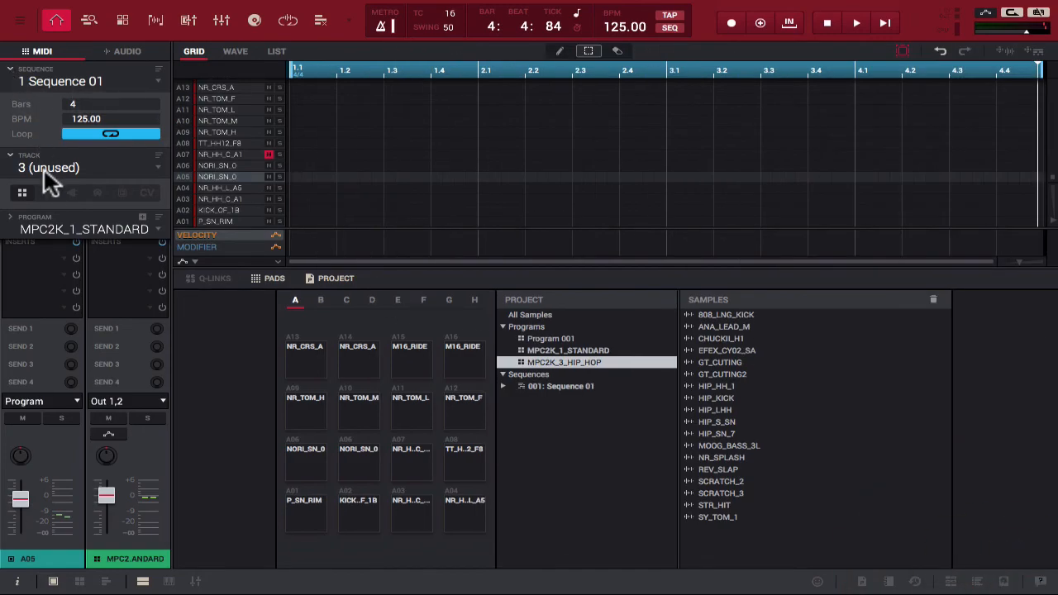
left_click(47, 192)
left_click(72, 191)
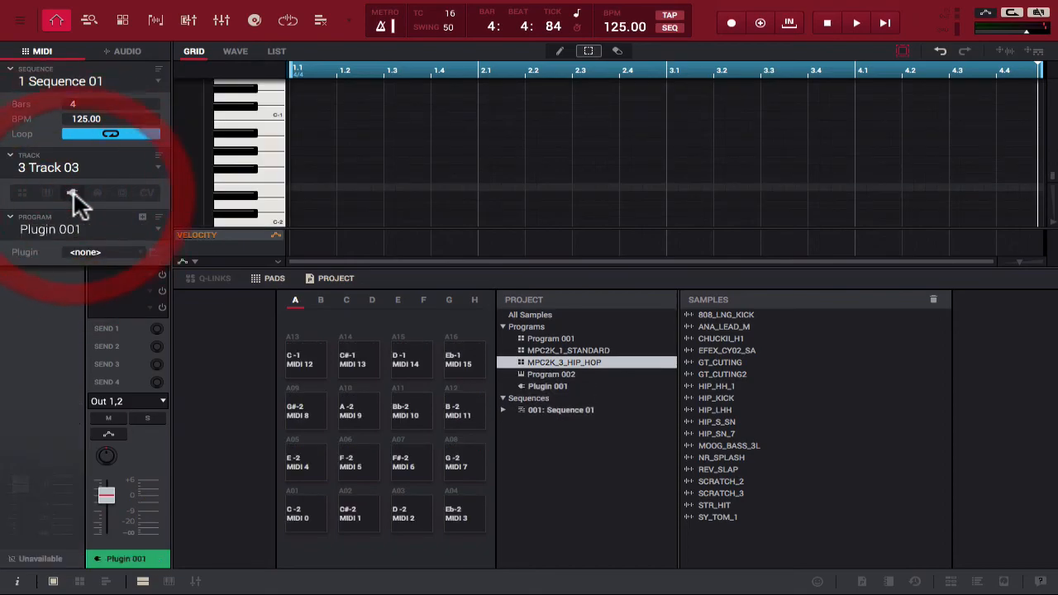
- Load the Hybrid 3 instrument from AIR Music Technology in MPC Expansions as track 3's plugin
left_click(138, 253)
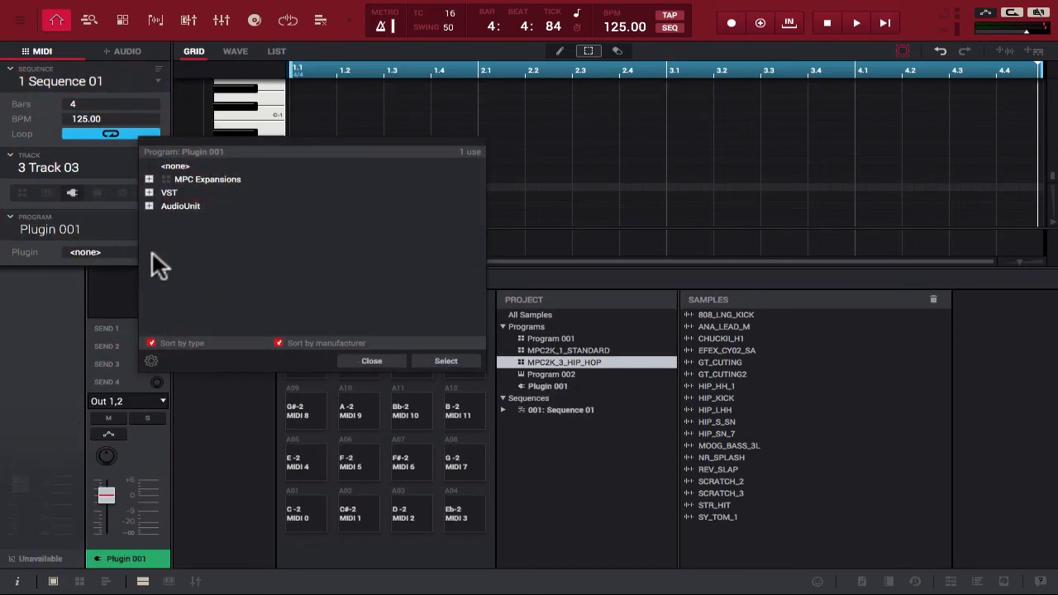
left_click(148, 192)
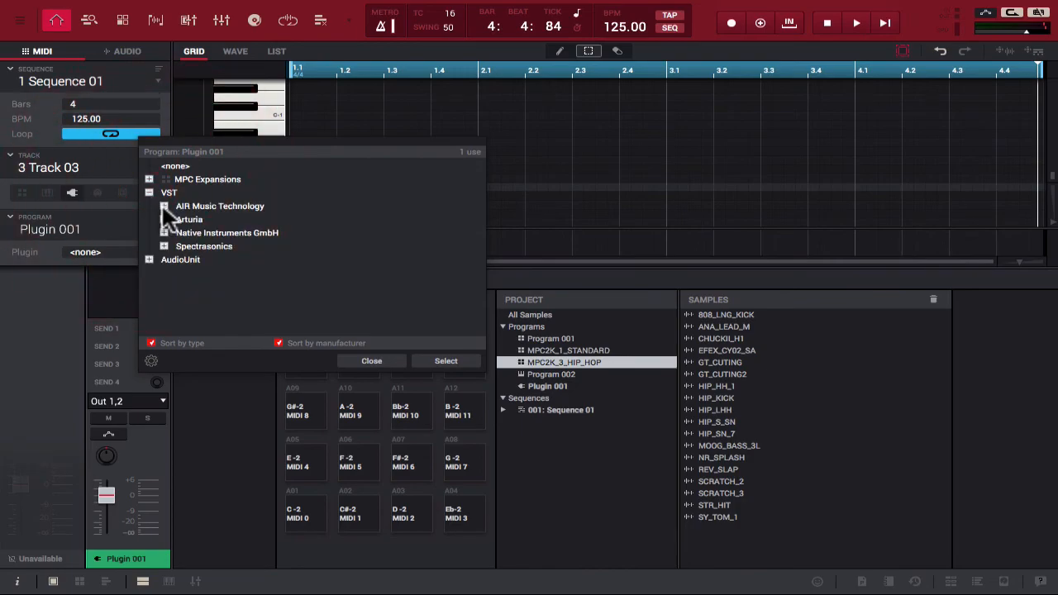
left_click(163, 205)
left_click(163, 205)
left_click(148, 191)
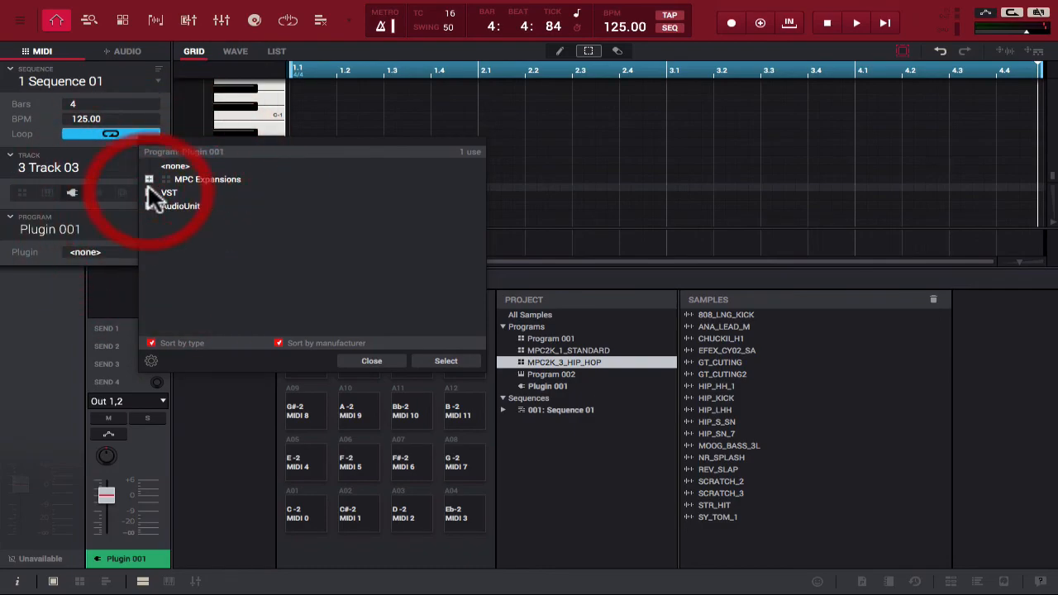
left_click(148, 179)
left_click(164, 206)
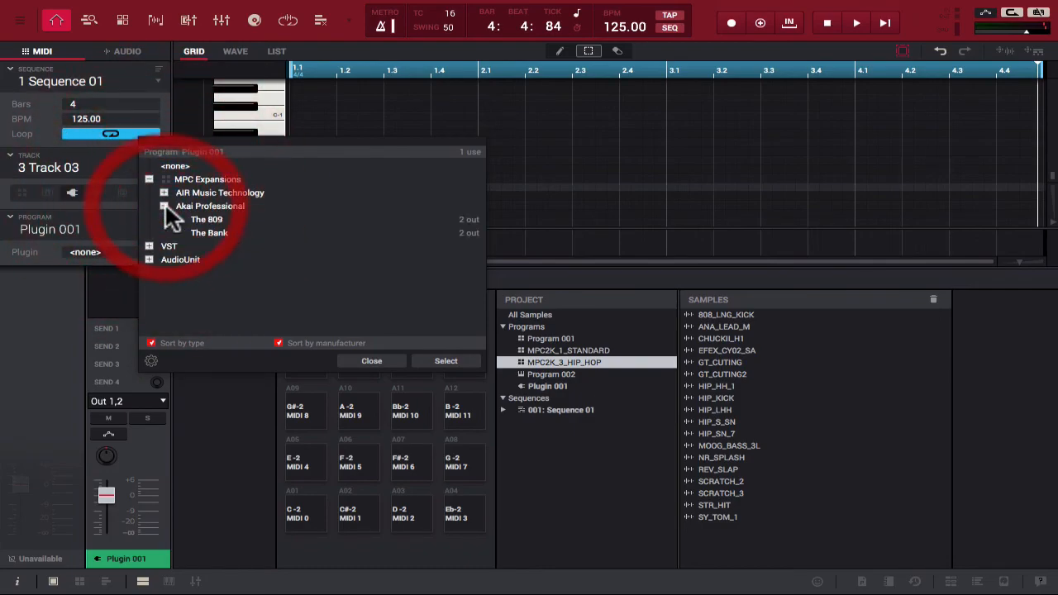
left_click(164, 206)
left_click(163, 193)
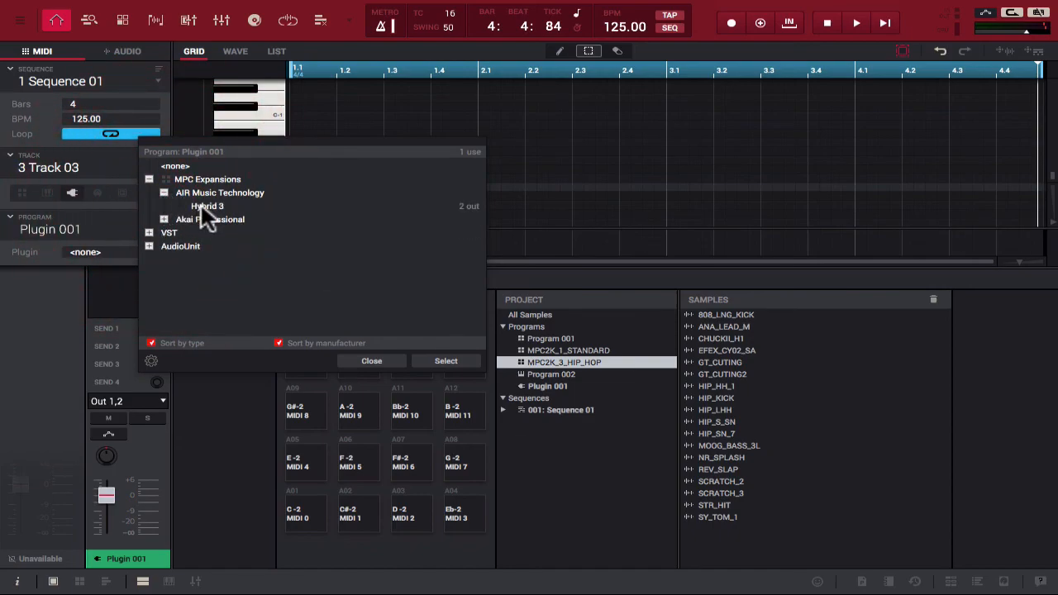
double_click(200, 207)
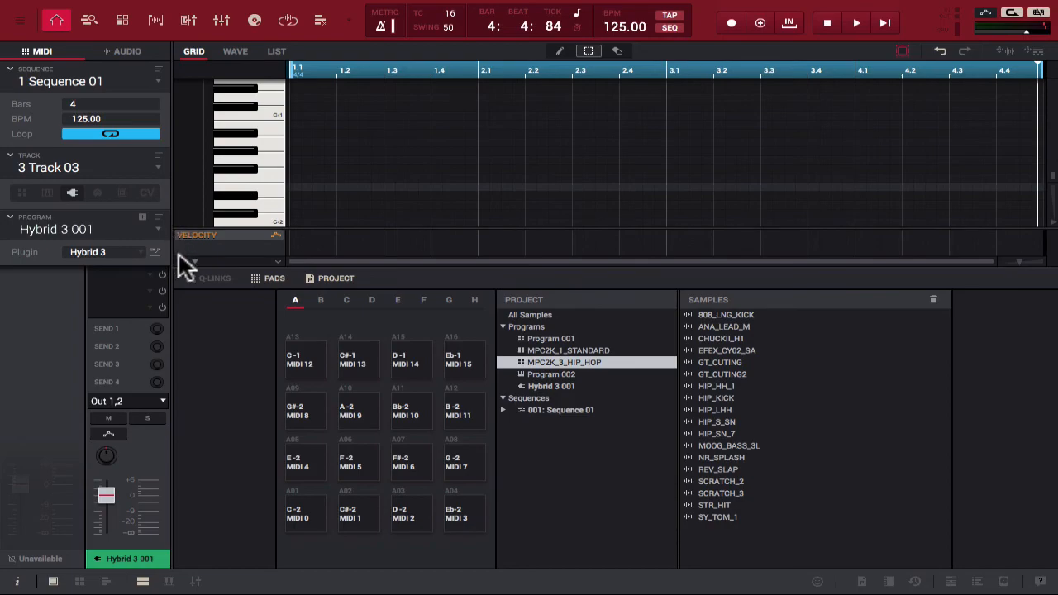
- Load the preset 13 Sidharthas Dream from 03 Moving Pads in the Hybrid 3 editor and close the editor
left_click(156, 250)
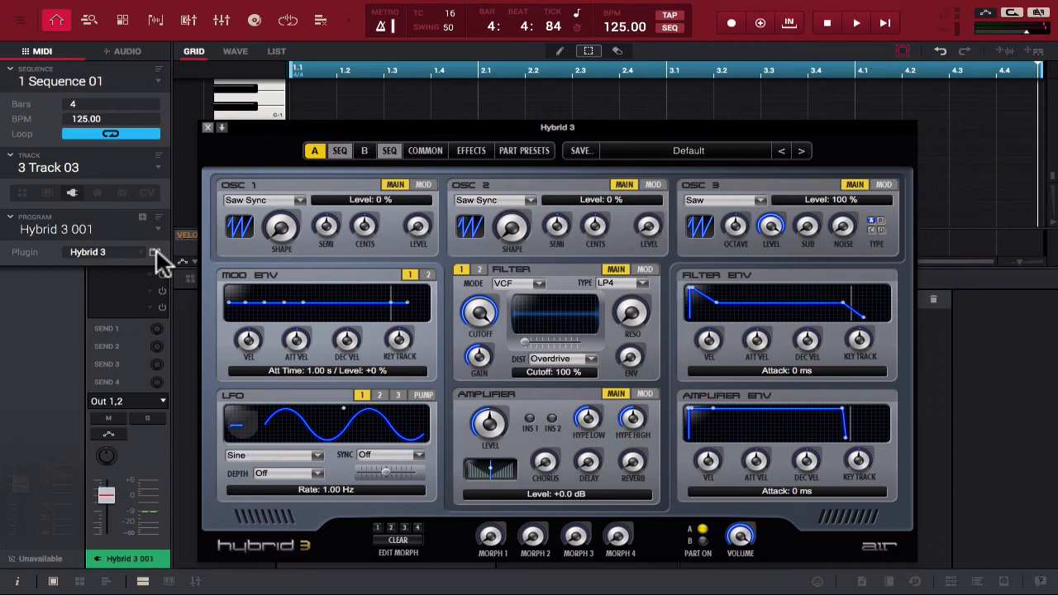
left_click(703, 148)
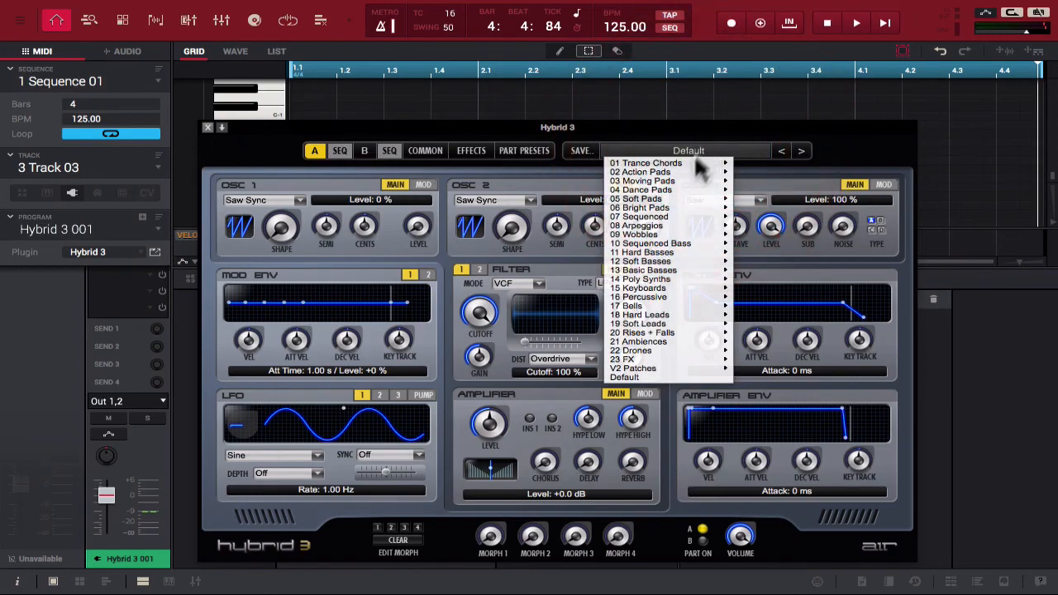
mouse_move(683, 189)
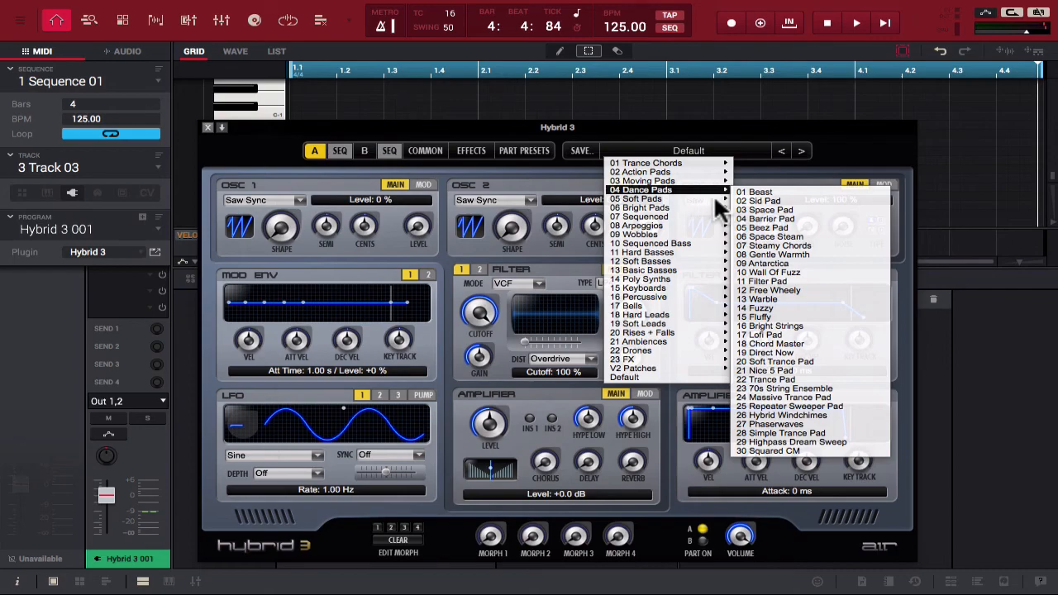
mouse_move(719, 178)
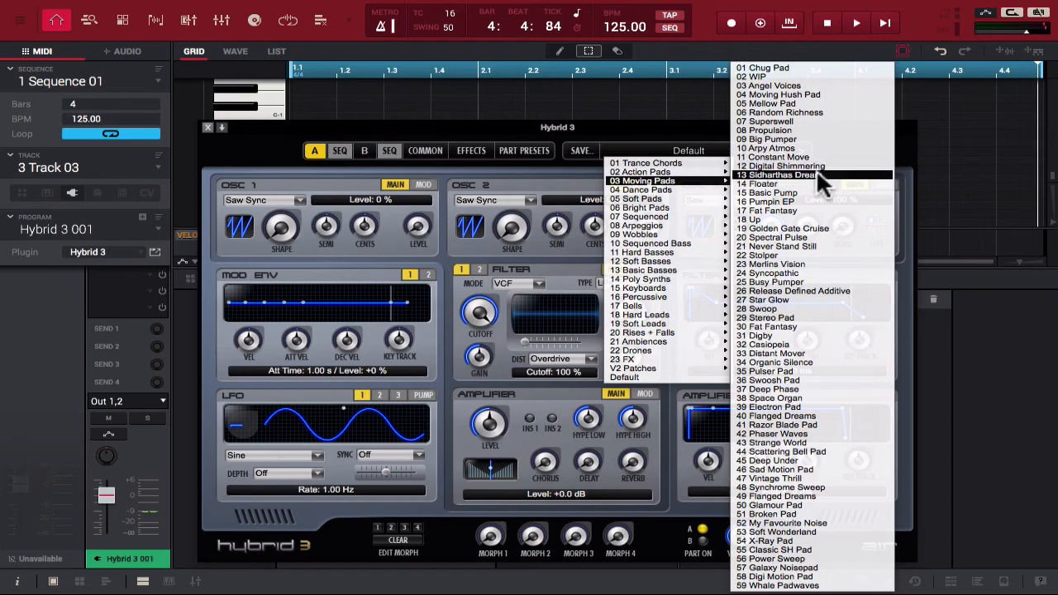
left_click(818, 174)
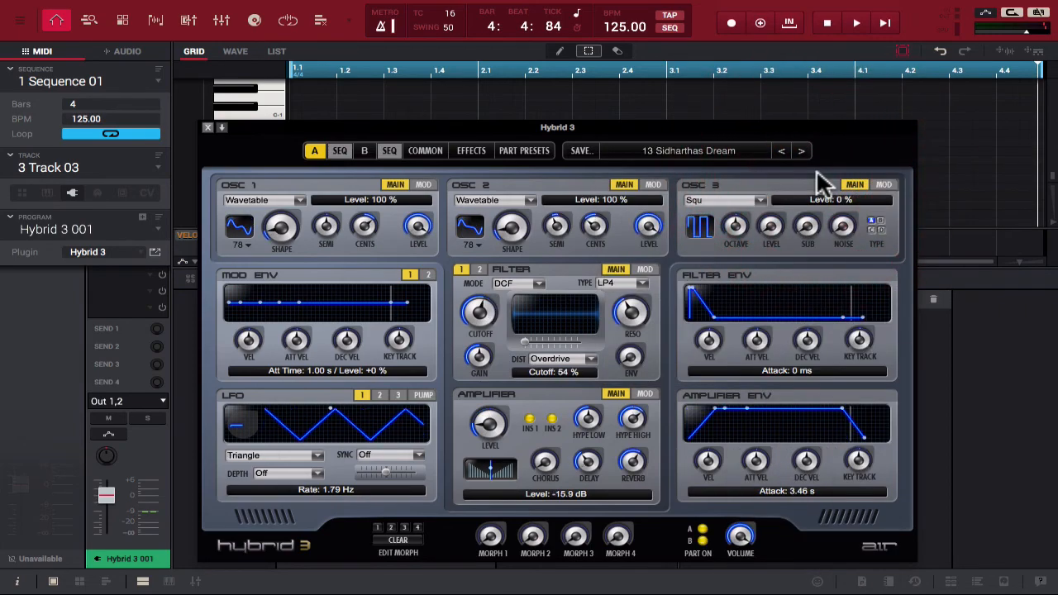
left_click(208, 128)
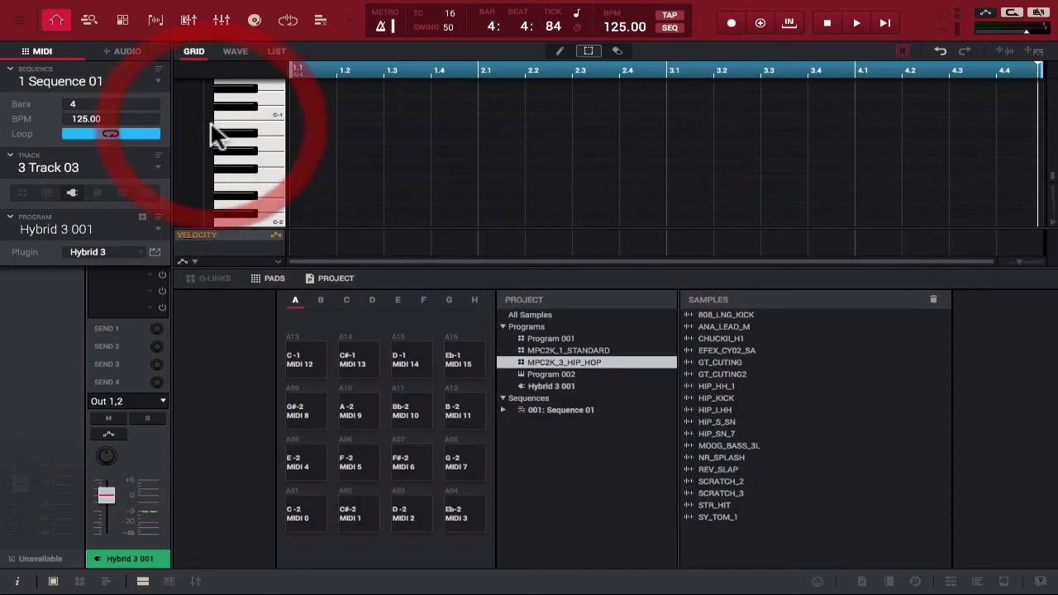
- Try out the pad sound and overdub two sustained four-note chords across the four bars of track 3
left_click(358, 361)
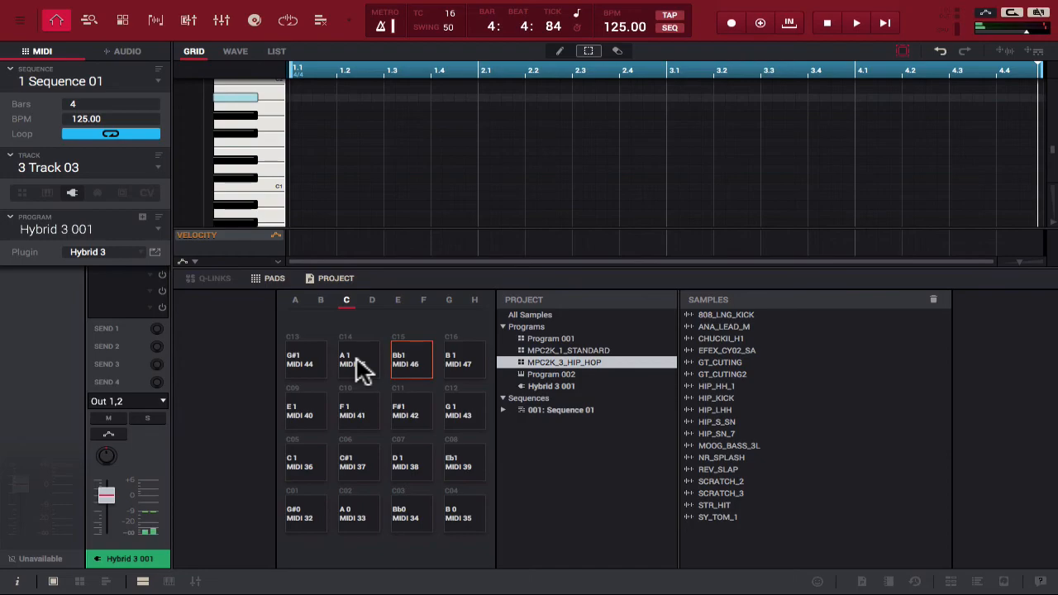
left_click(361, 364)
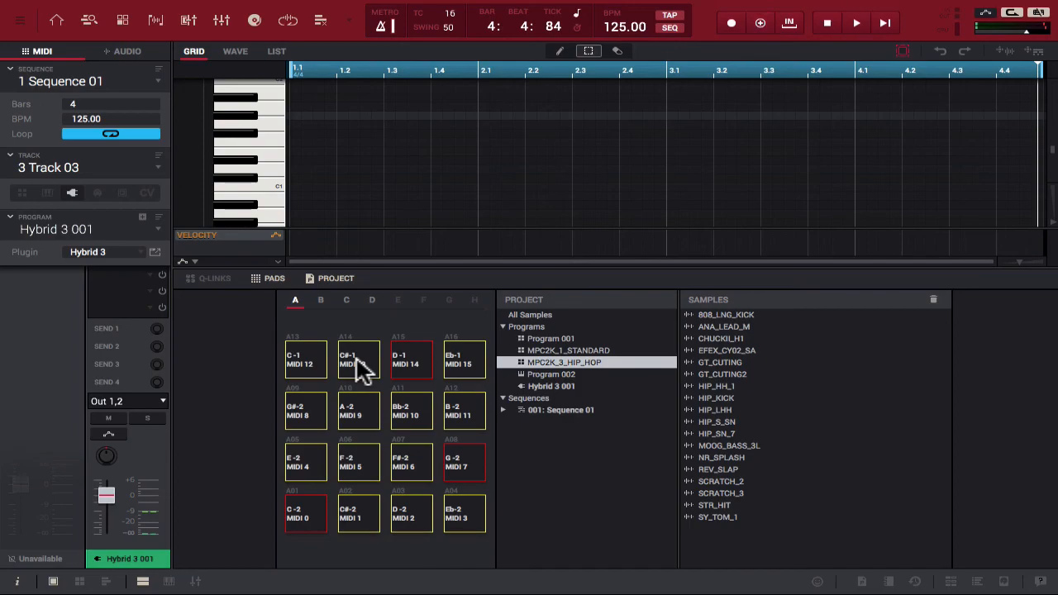
key("space")
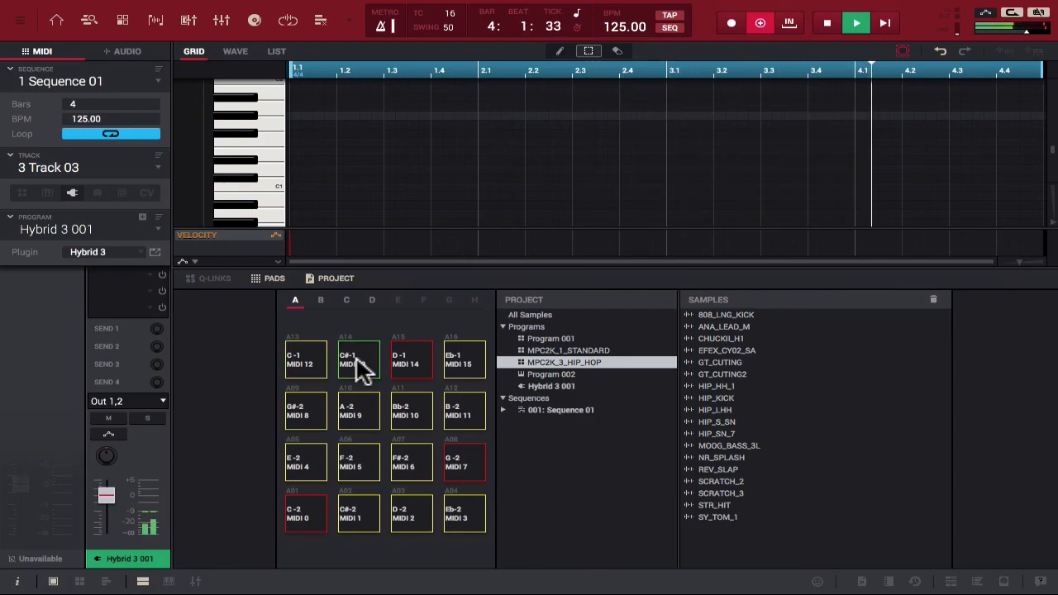
key("space")
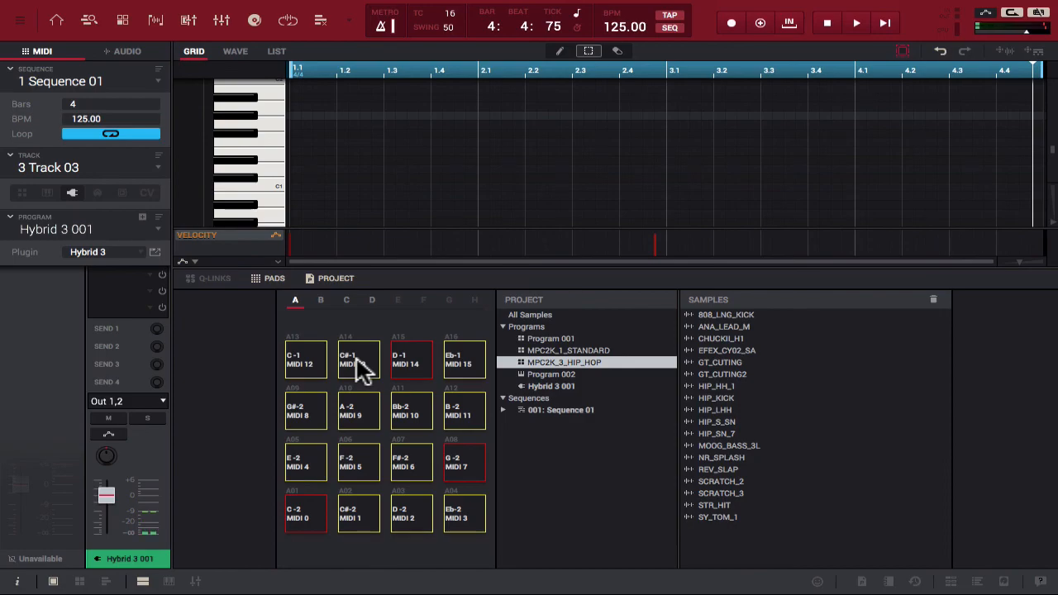
- Select the second chord's notes and move their start to the beginning of bar 3
left_click_drag(646, 210, 663, 244)
scroll(902, 154, "up", 10)
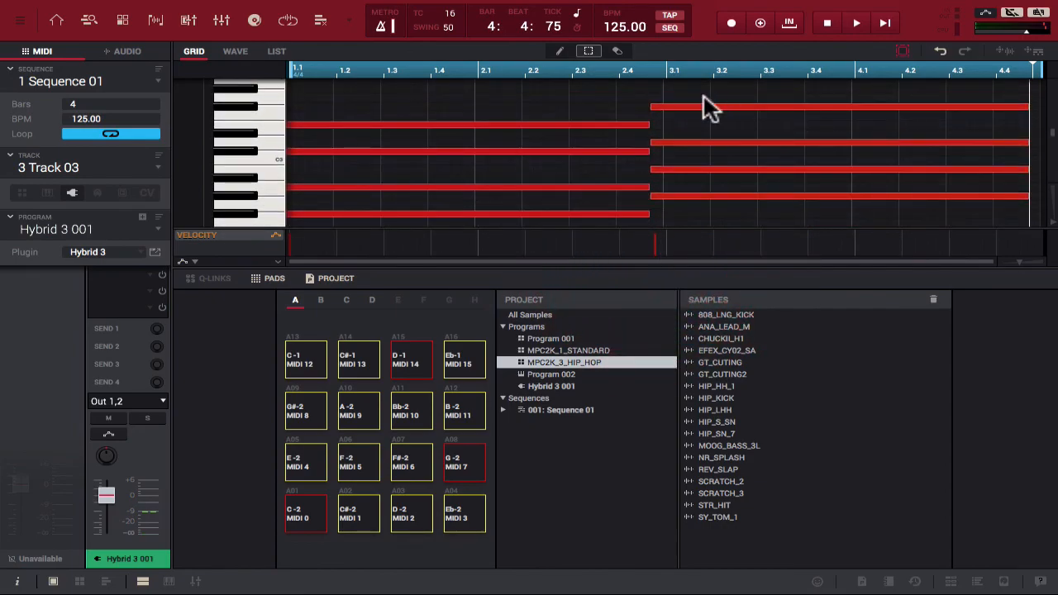
left_click_drag(644, 94, 676, 230)
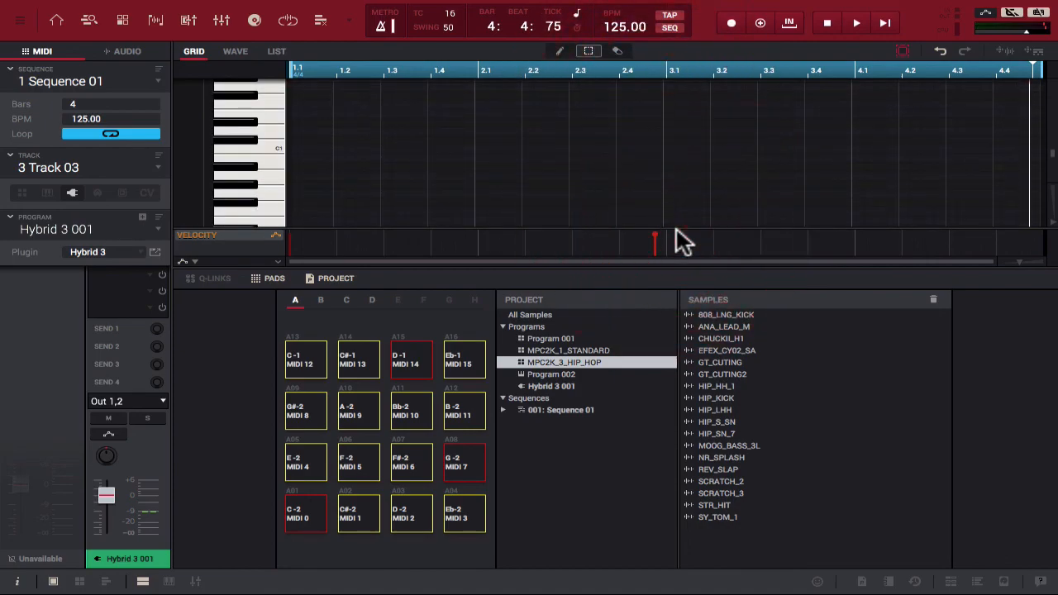
scroll(664, 170, "up", 5)
left_click_drag(652, 148, 666, 147)
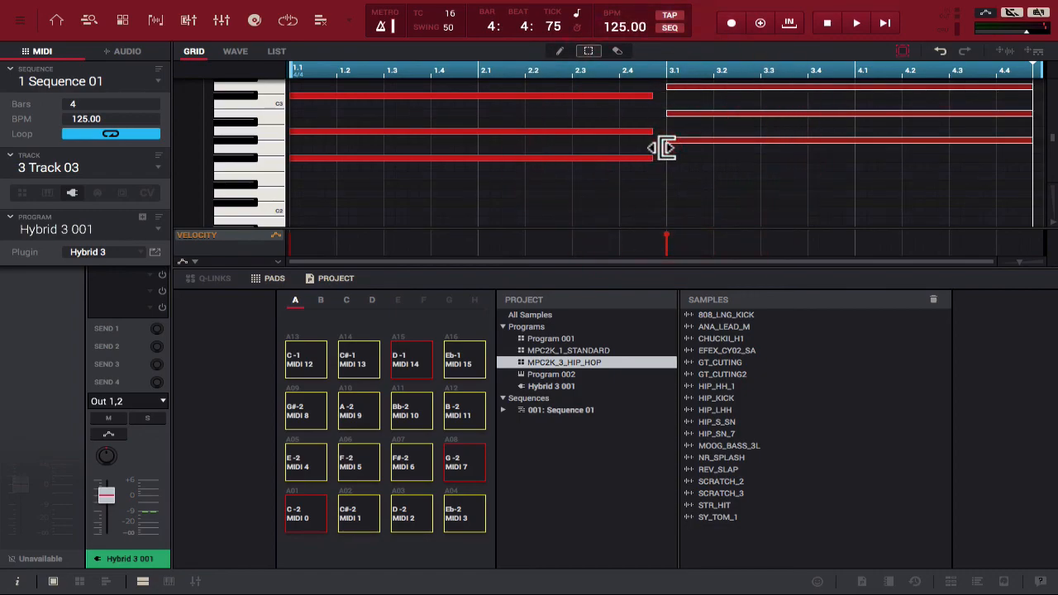
- Select all notes of both recorded chords on track 3 and cut them
scroll(680, 169, "up", 5)
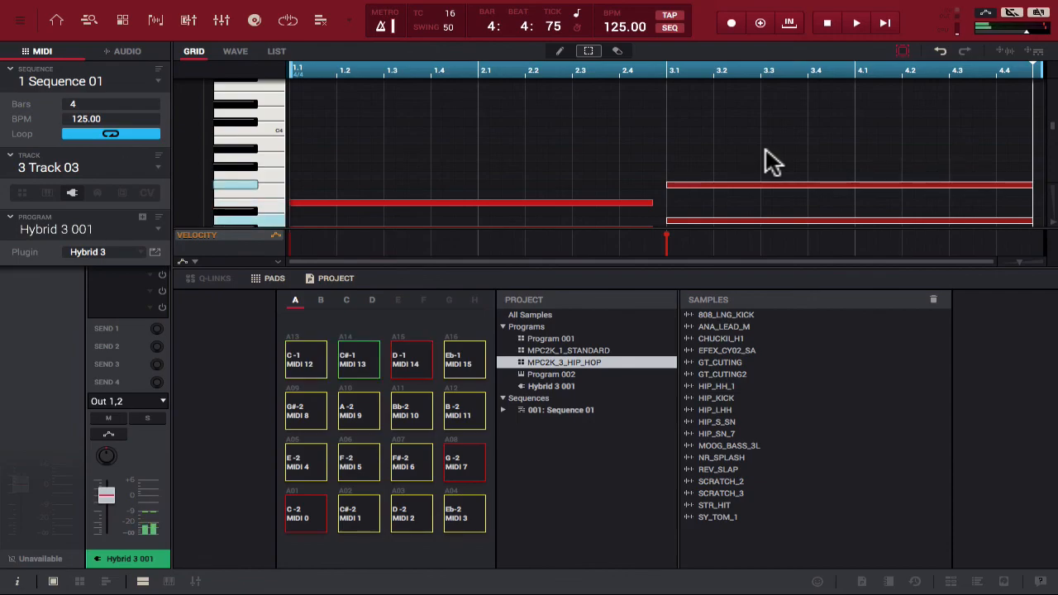
left_click(771, 160)
mouse_move(770, 160)
left_mouse_down()
mouse_move(503, 248)
mouse_move(459, 247)
left_mouse_up()
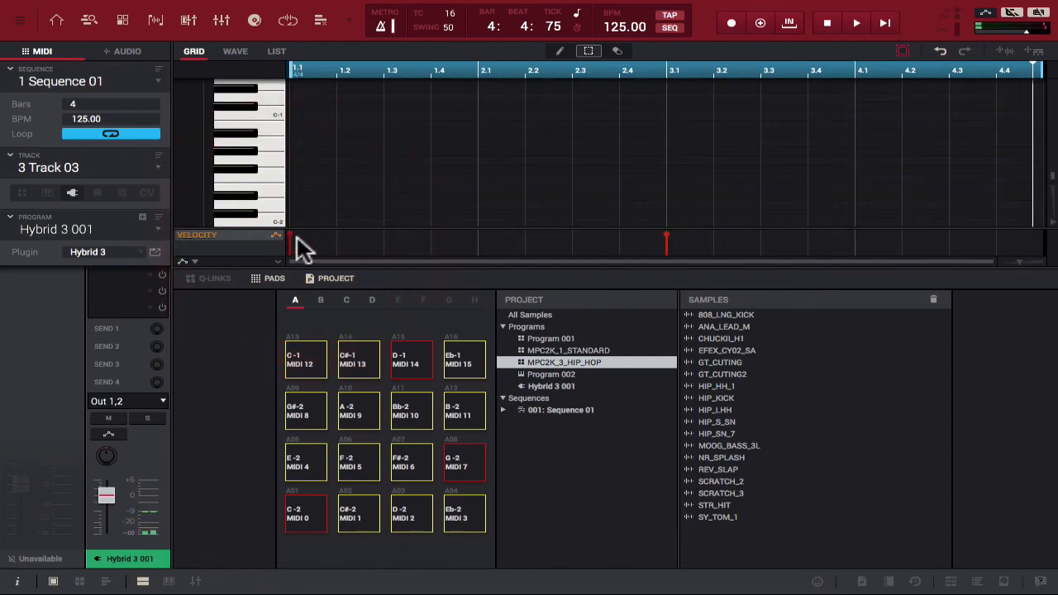
key("super+x")
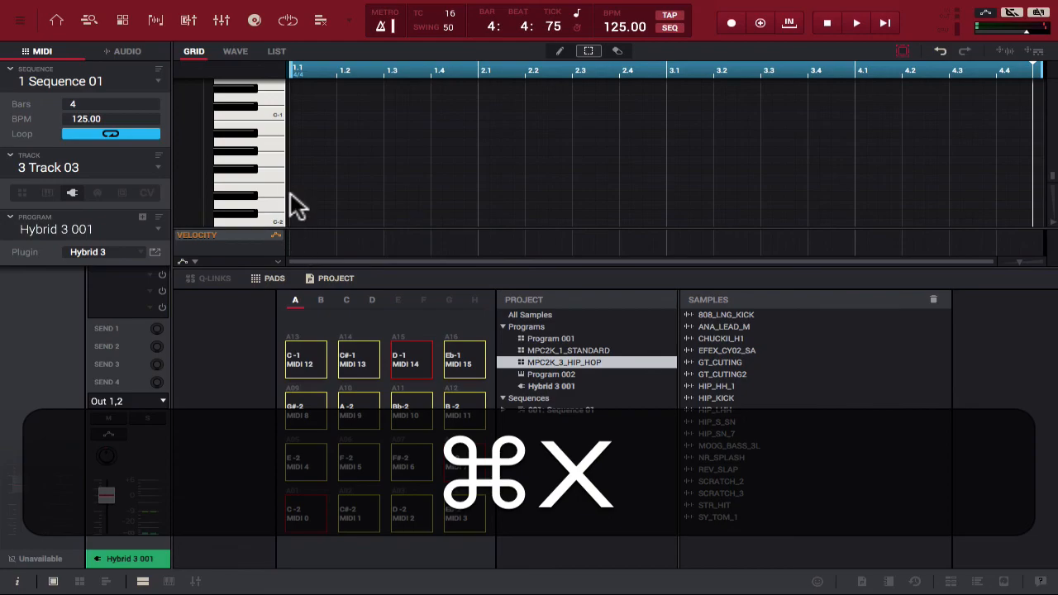
scroll(291, 195, "up", 10)
scroll(291, 194, "down", 3)
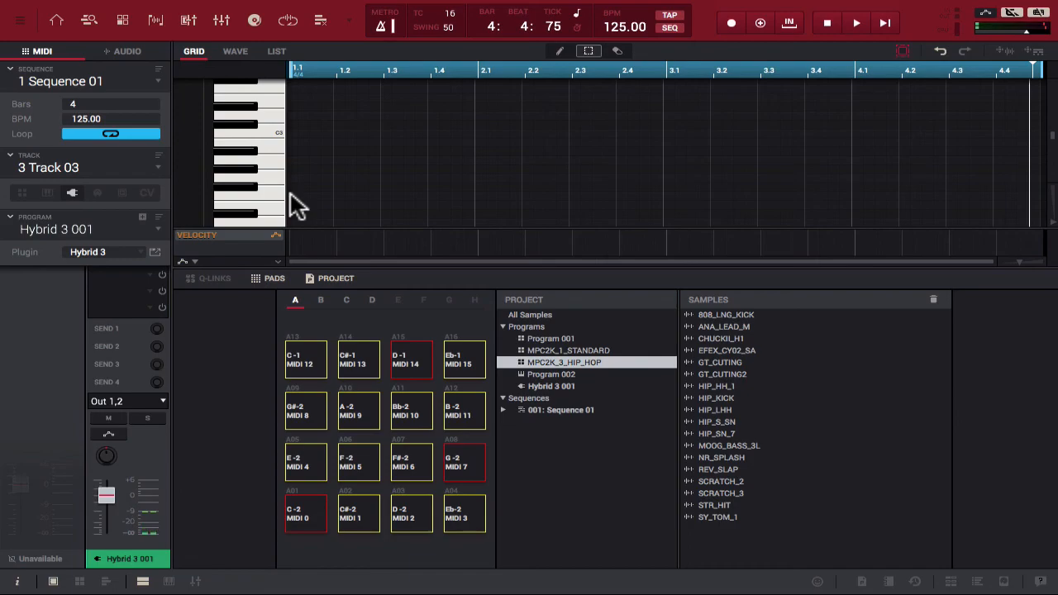
key("space")
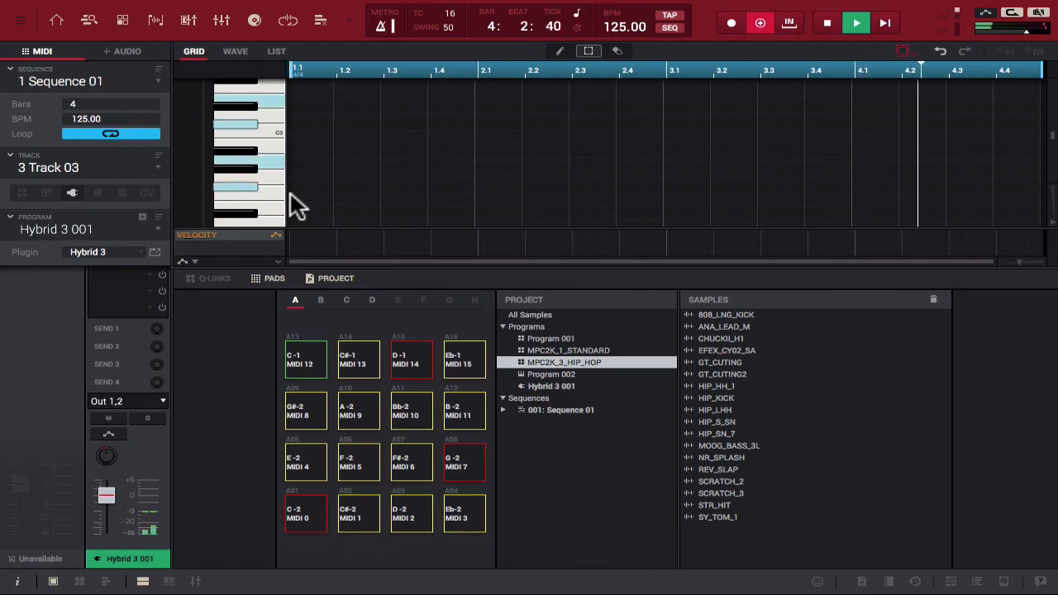
key("space")
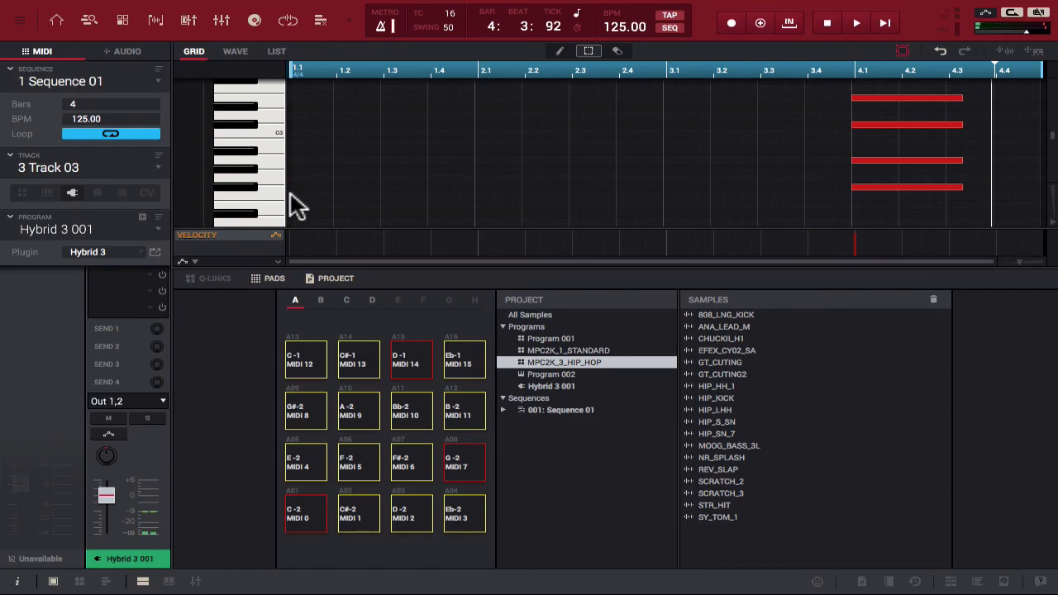
key("ctrl+z")
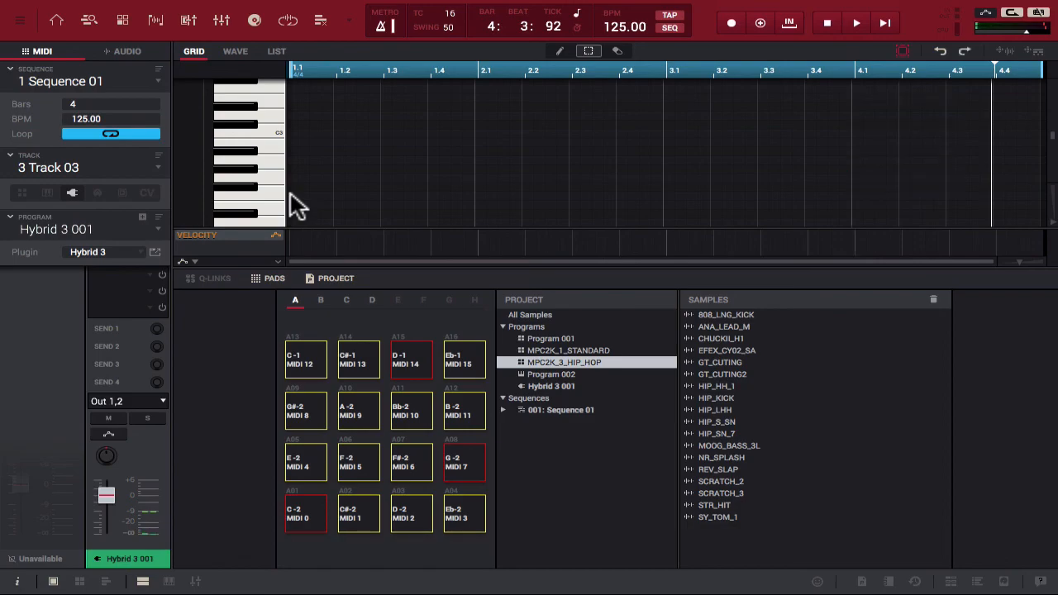
- Overdub two sustained chords on track 3, one from bar 1 and one from around bar 3, and stop recording
key("shift+space")
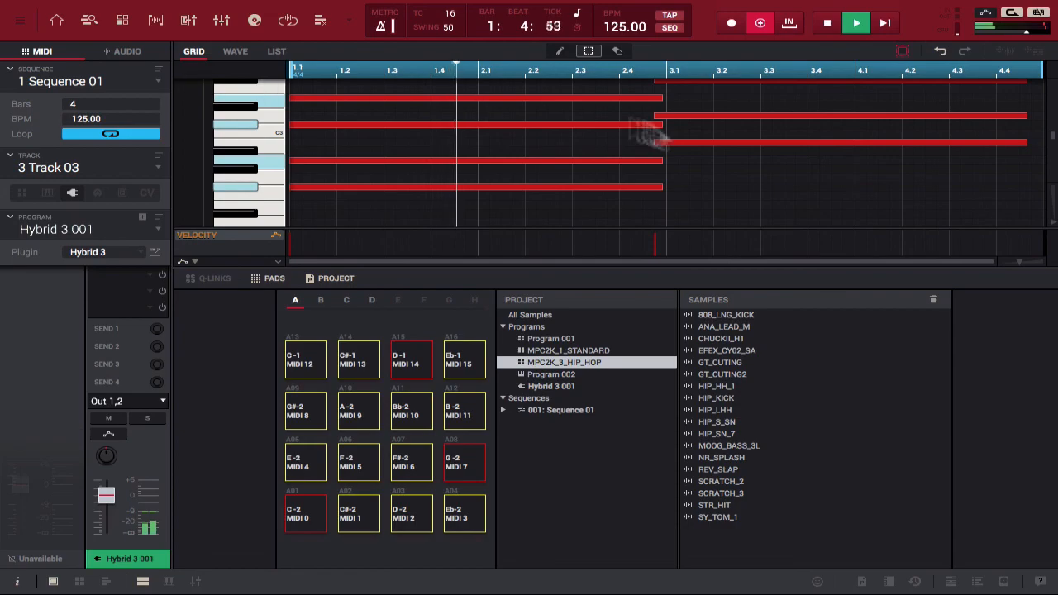
scroll(690, 165, "up", 2)
scroll(690, 165, "up", 3)
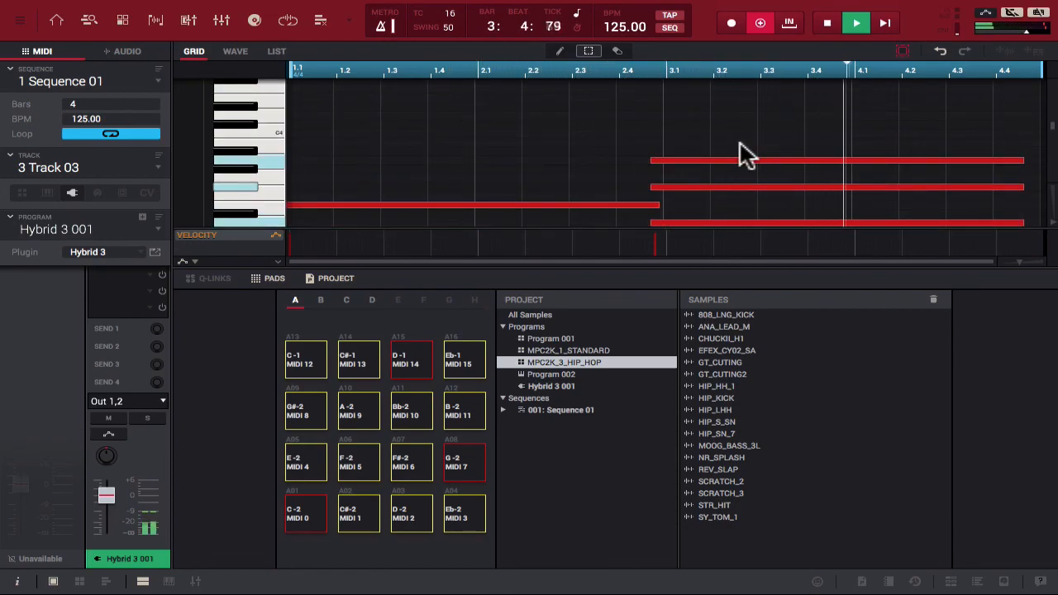
key("space")
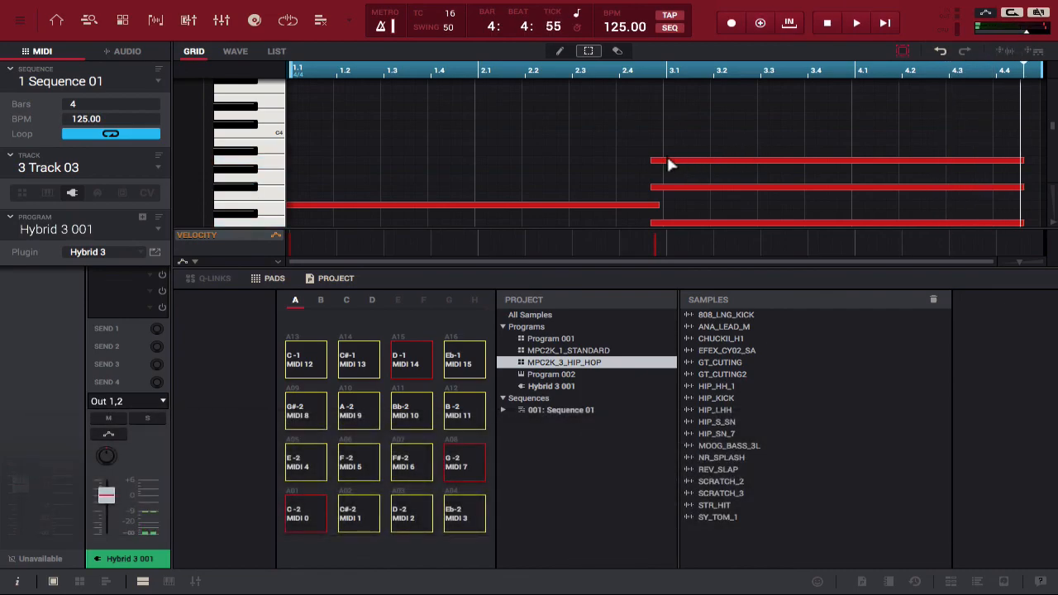
- Select the upper notes of the second chord and rename Track 03 as PAD
left_click_drag(669, 146, 674, 197)
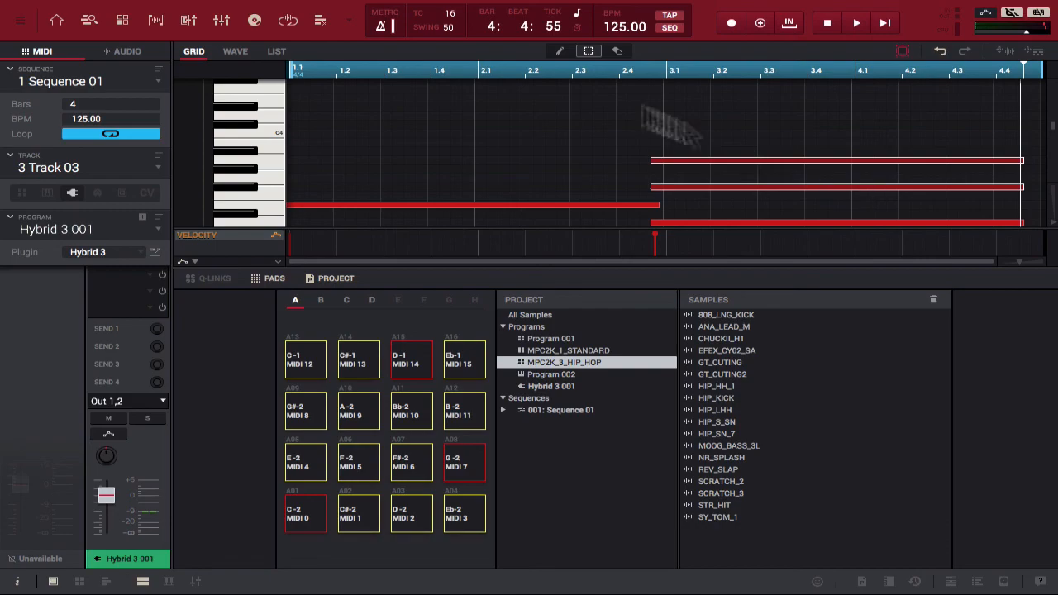
left_click(47, 171)
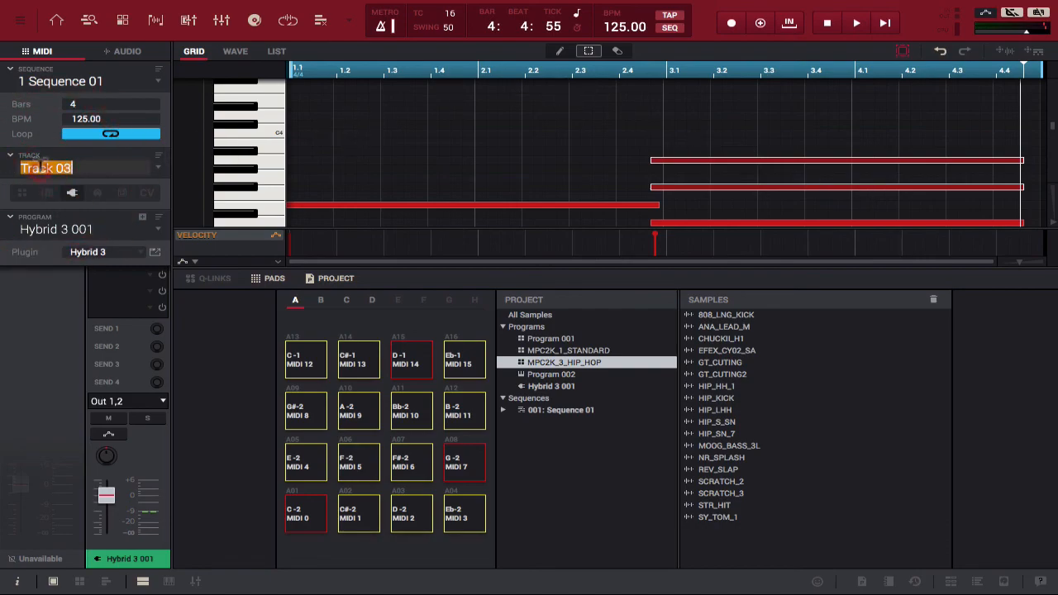
type("PAD")
key("shift+Return")
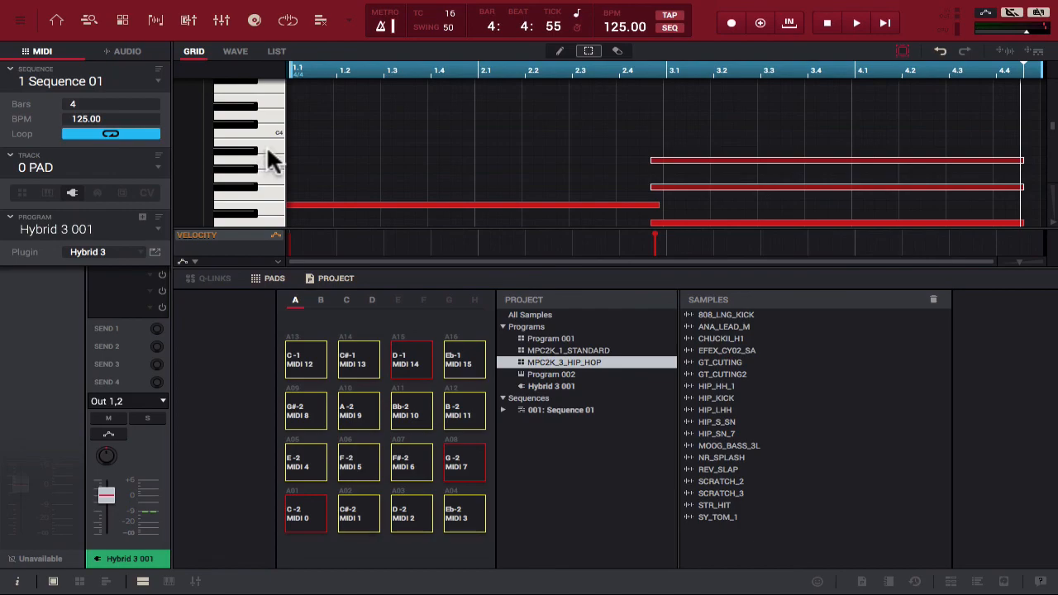
- Select all the recorded chord notes on the PAD track and cut them to clear the sequence's pad part
right_click(89, 86)
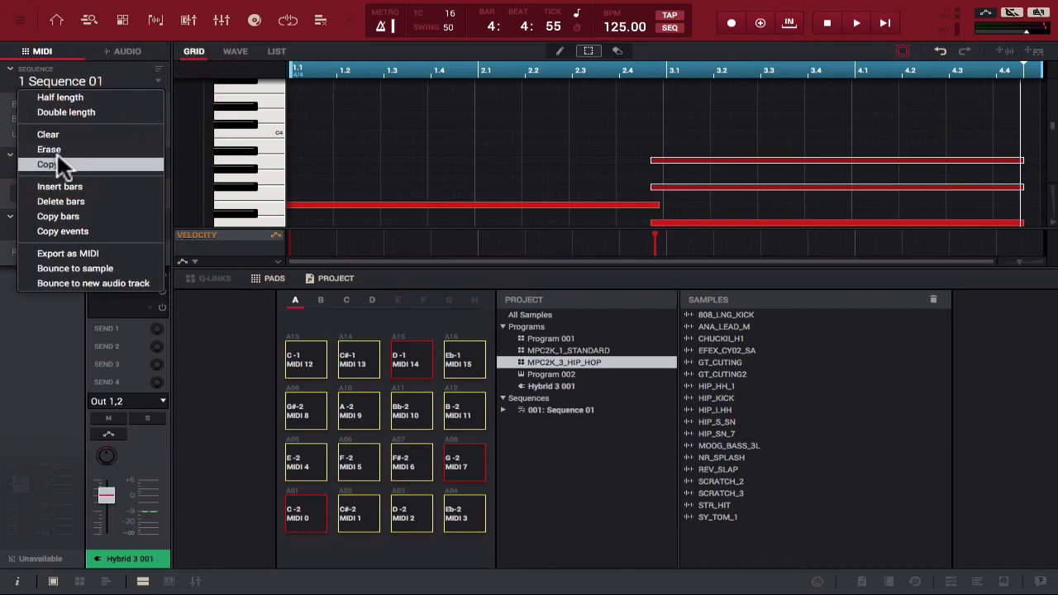
left_click(125, 84)
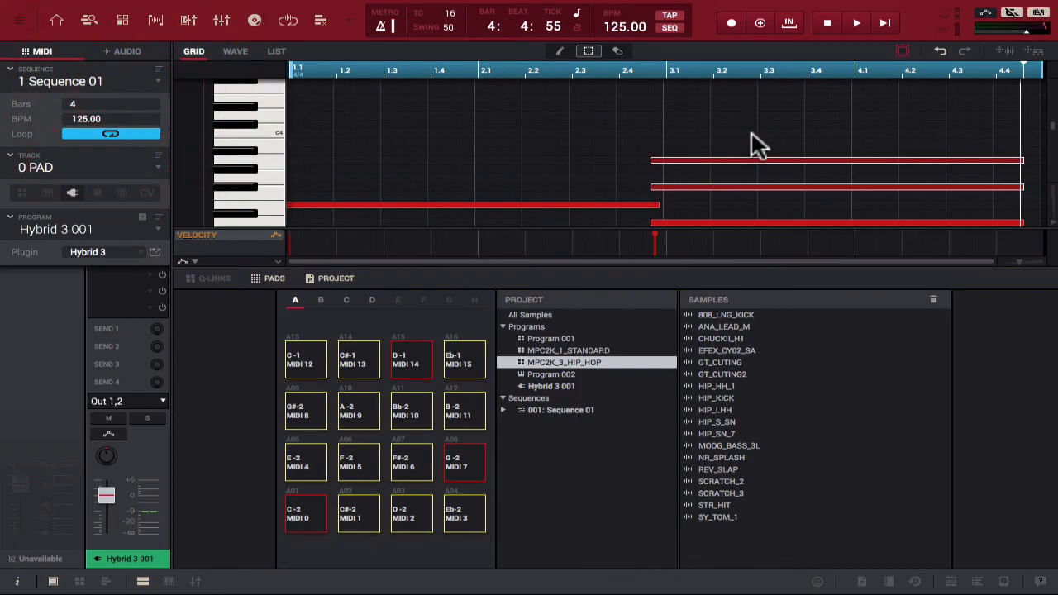
left_click_drag(752, 135, 281, 240)
key("super+x")
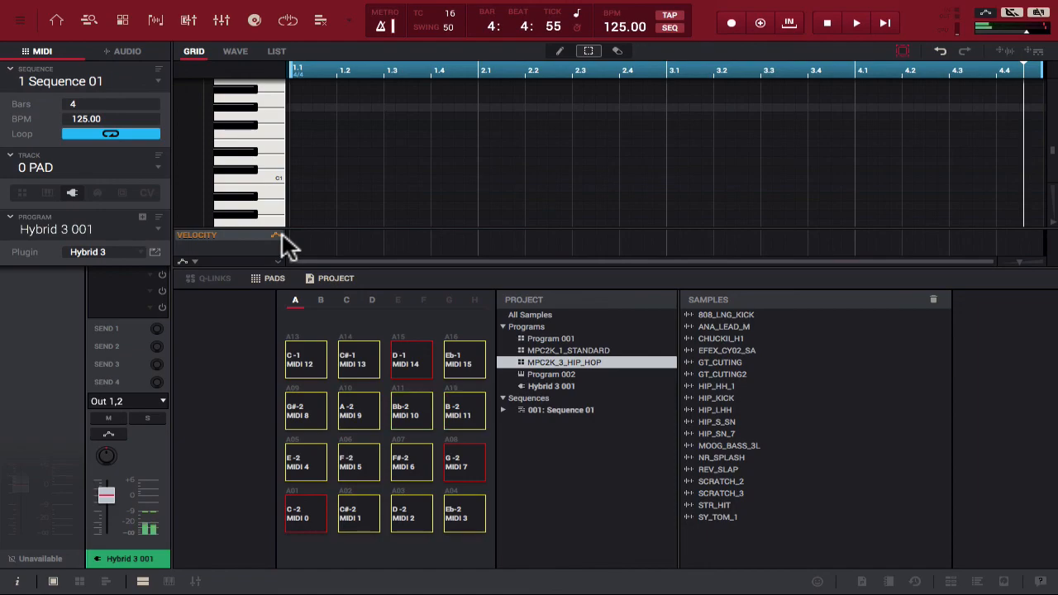
- Briefly play back the re-recorded pad part and switch from the PAD track to the drum track, Track 02
key("space")
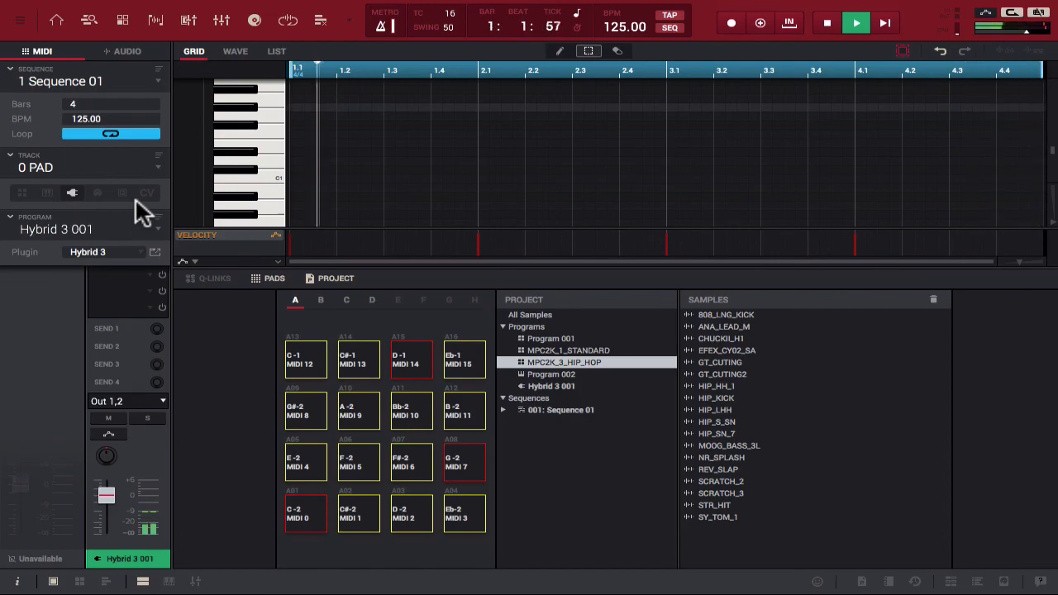
key("space")
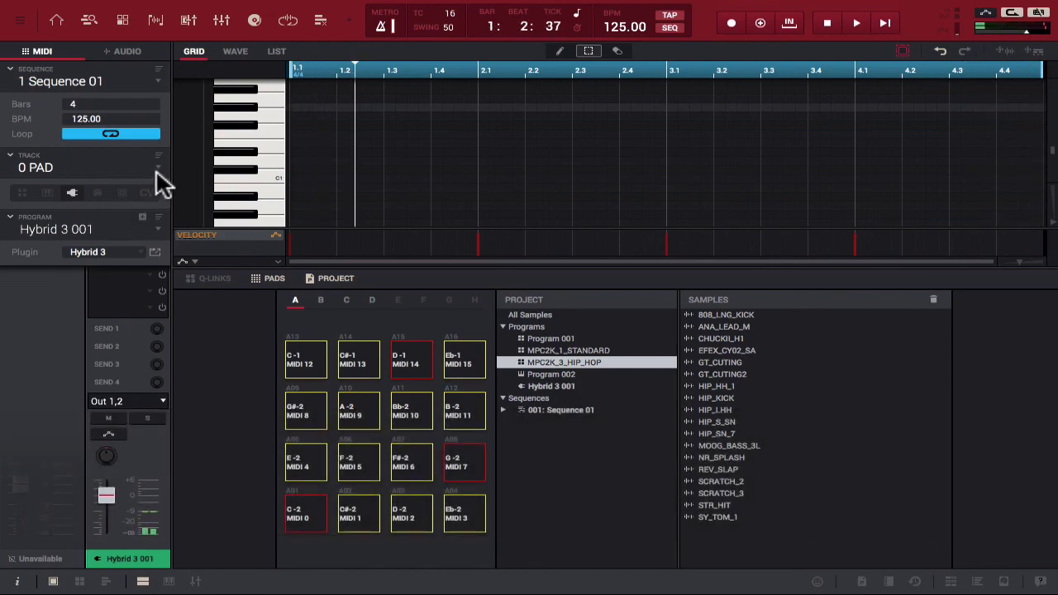
left_click(158, 168)
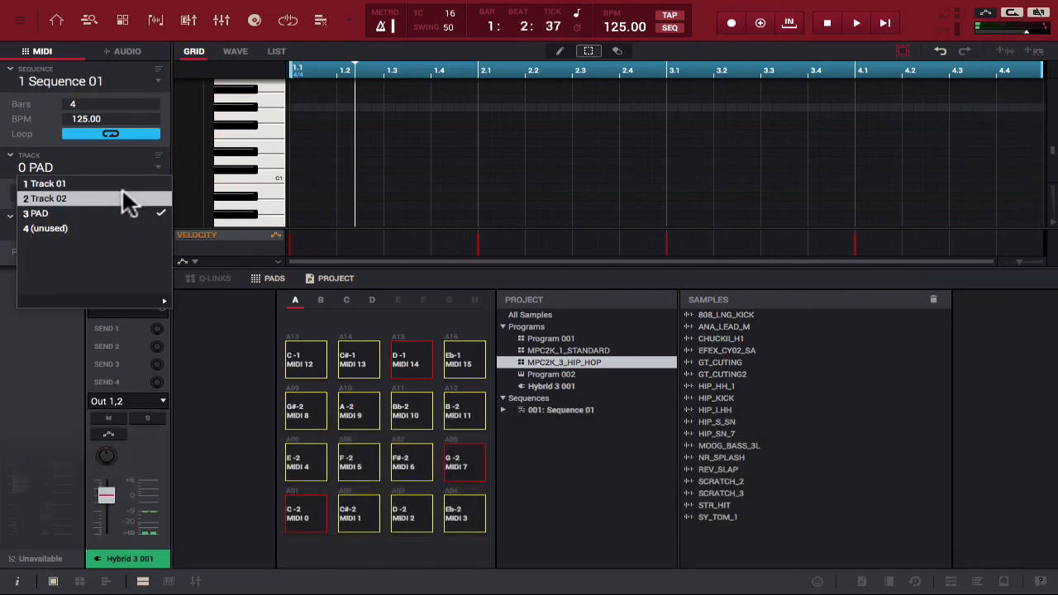
left_click(122, 188)
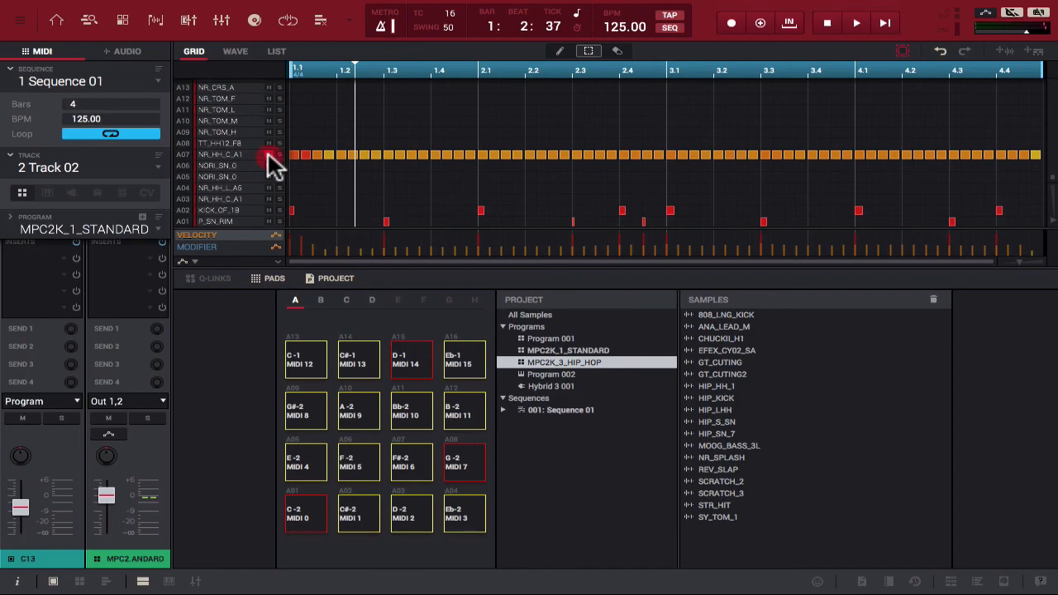
- Mute the hi-hat pad A07 (NR_HH_C_A1) on Track 02 and play a short stretch of the sequence
left_click(267, 151)
key("space")
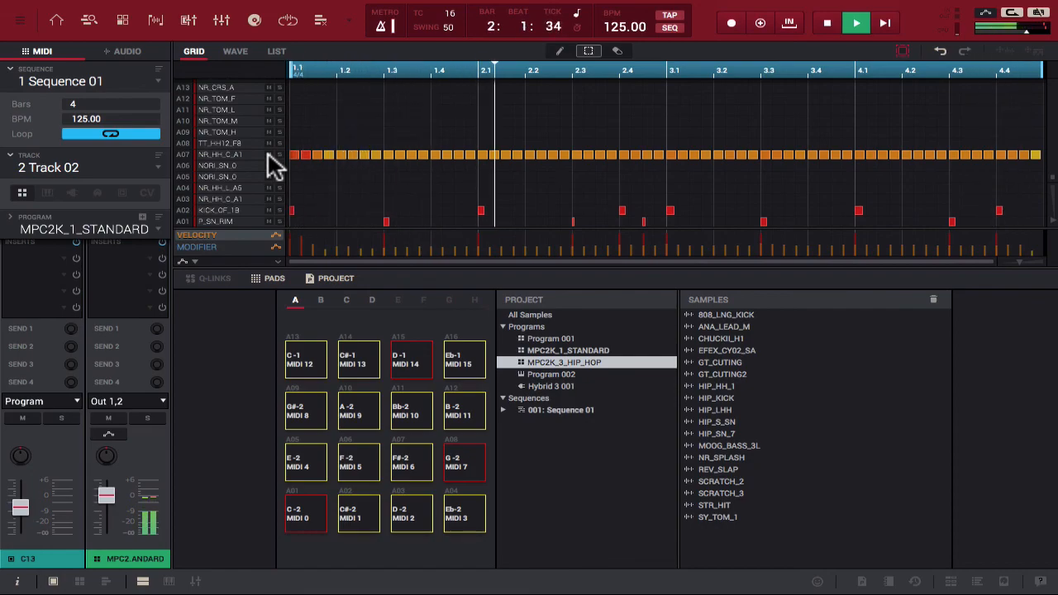
key("space")
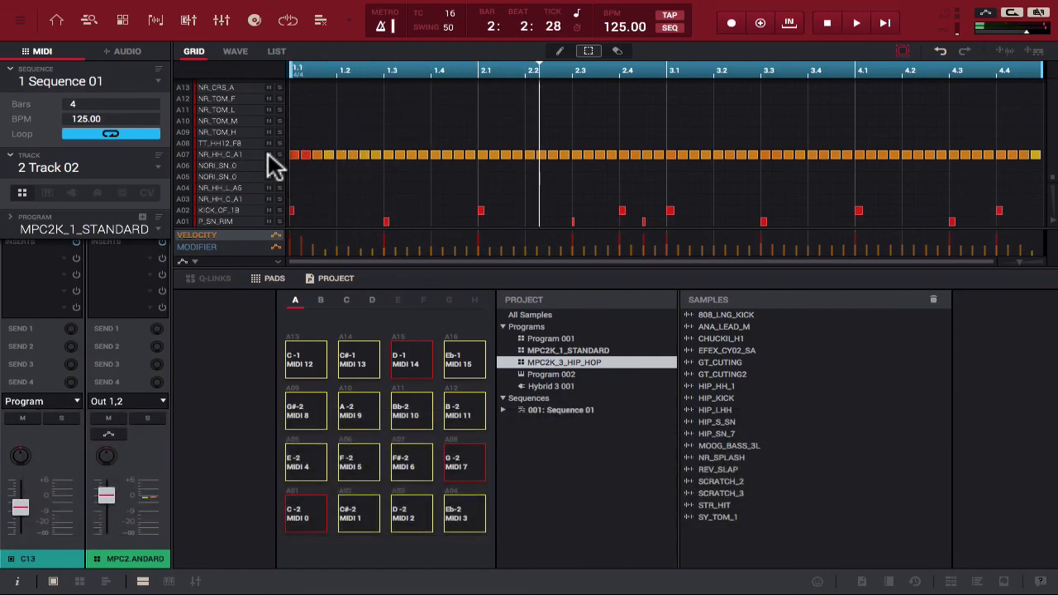